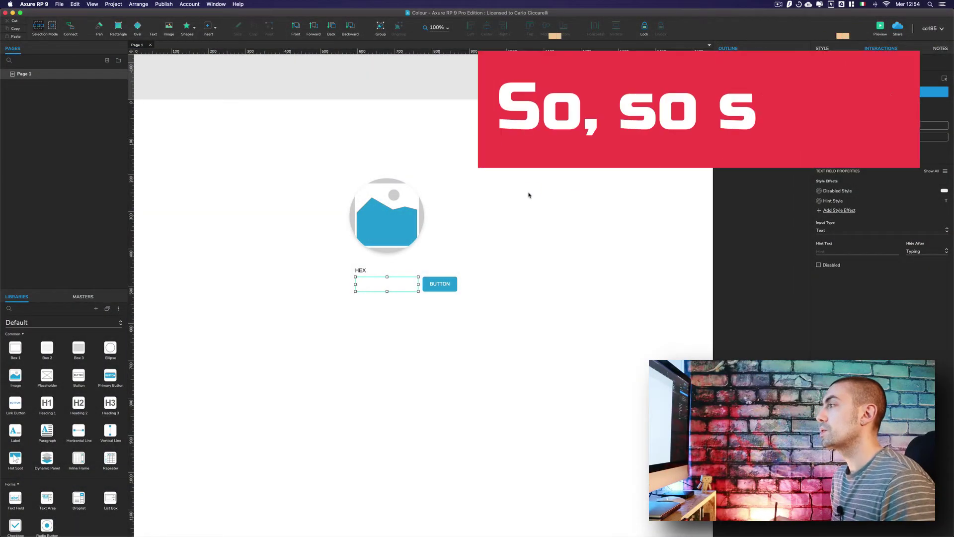
Review the Color image and Input-Hex field, then select the button widget to edit it.
click(518, 216)
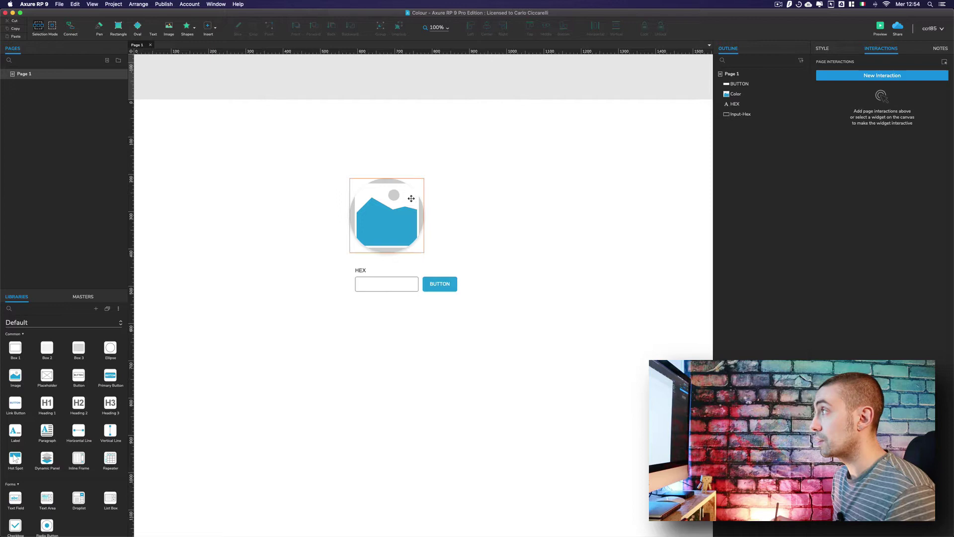
click(397, 207)
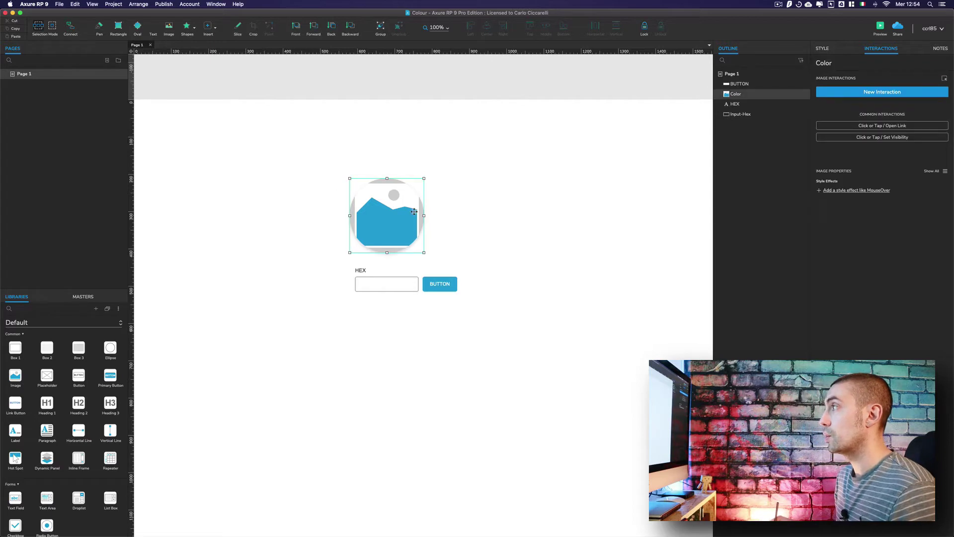
click(442, 199)
click(371, 289)
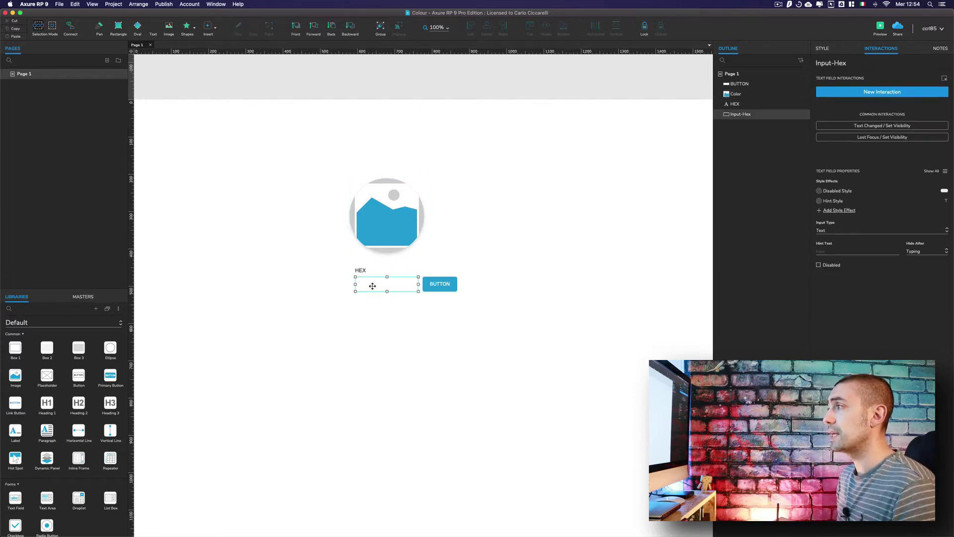
click(447, 289)
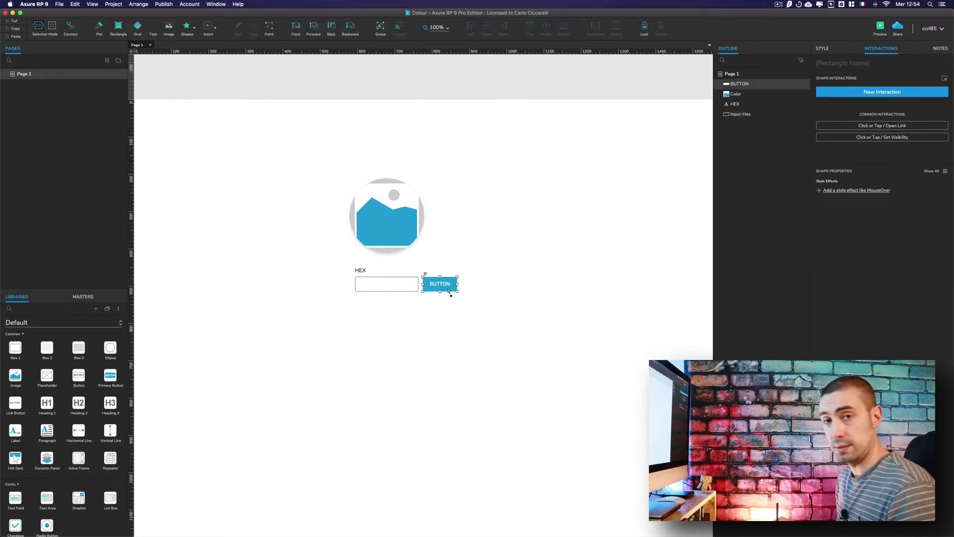
click(472, 238)
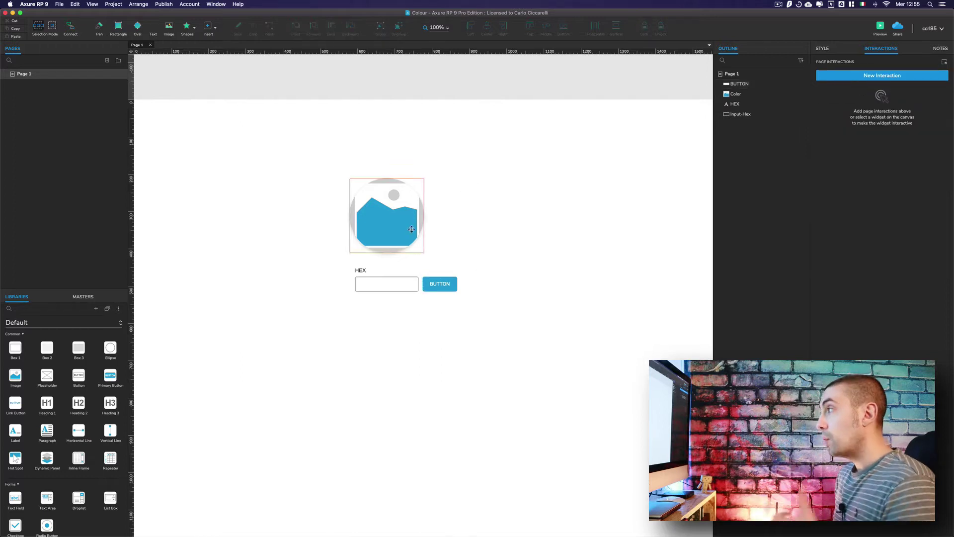
click(449, 284)
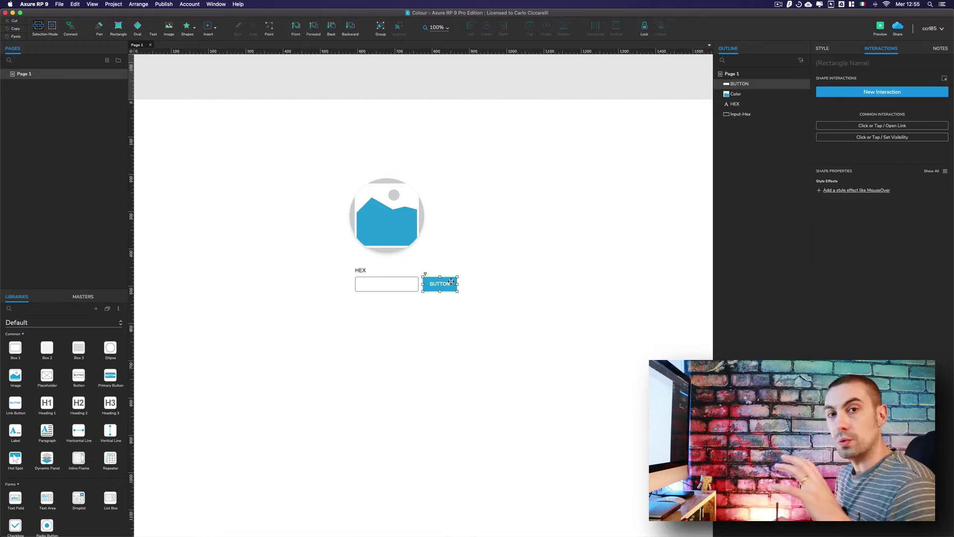
Add a Click or Tap interaction that sets the Color image from a value, then switch to Chrome.
click(878, 92)
click(846, 113)
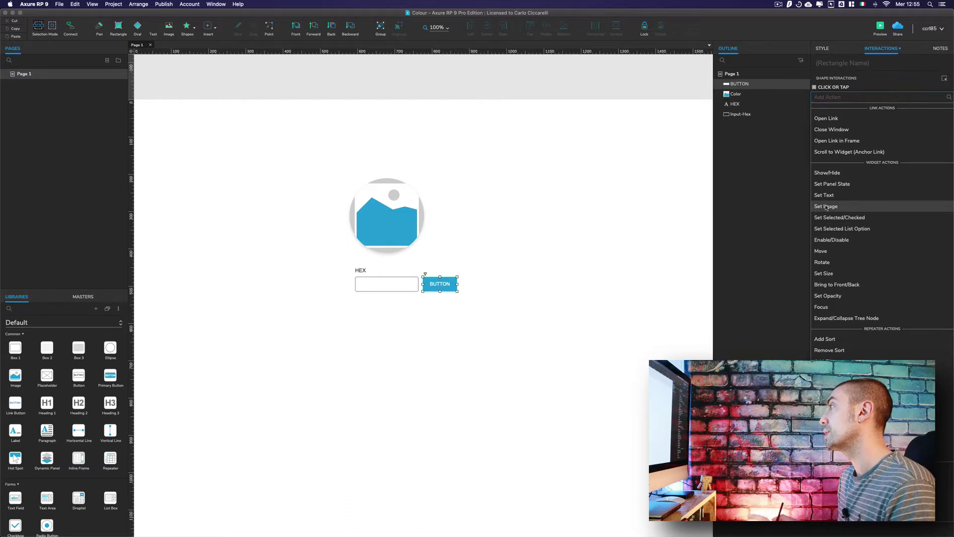
click(845, 206)
mouse_move(880, 142)
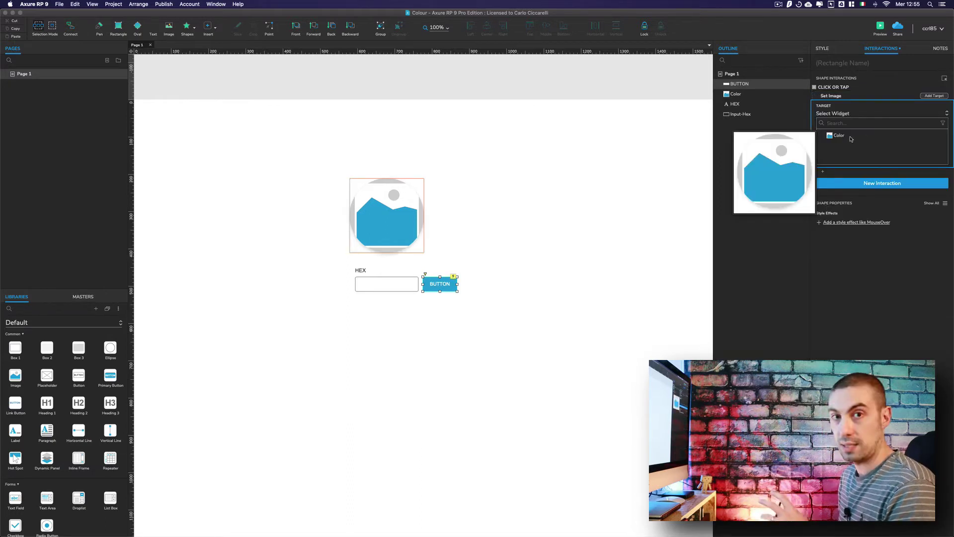
click(840, 136)
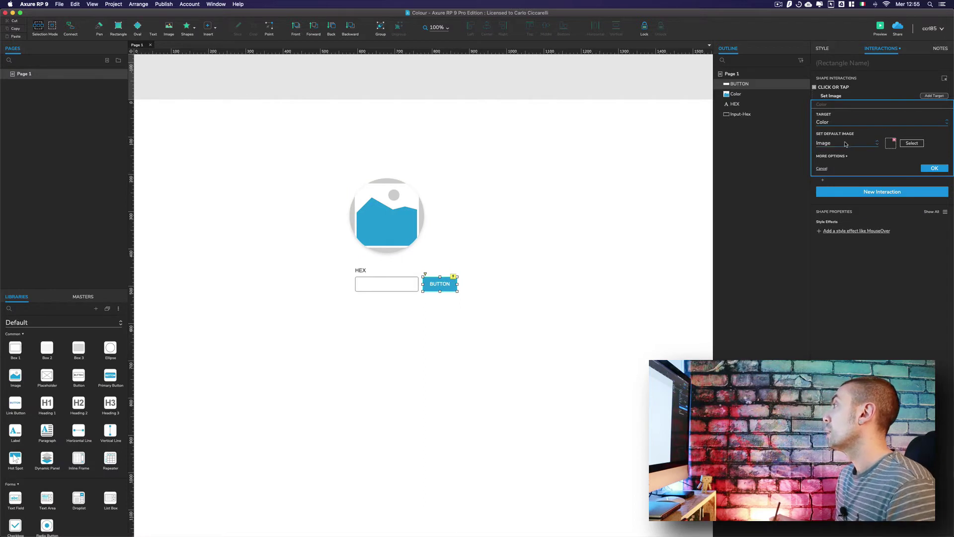
click(846, 143)
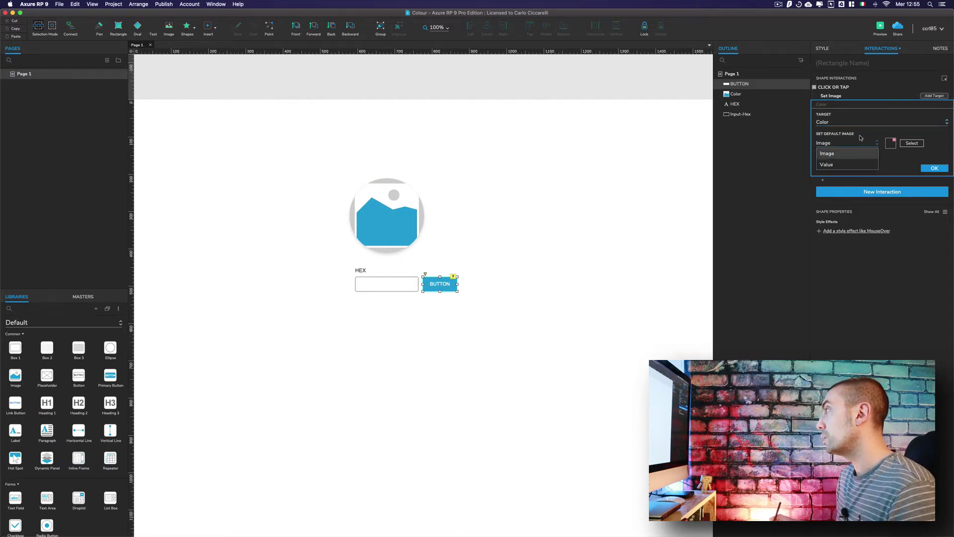
click(837, 164)
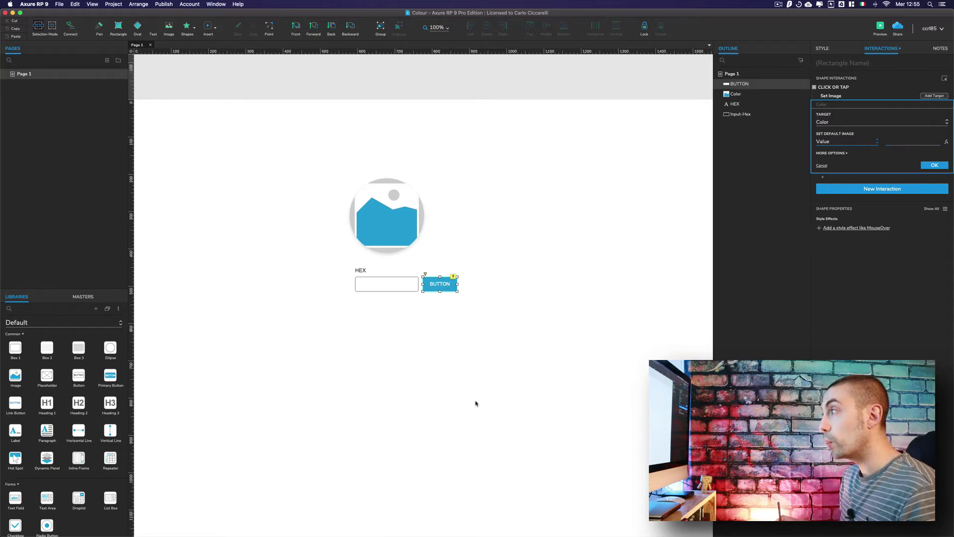
key(super+Tab)
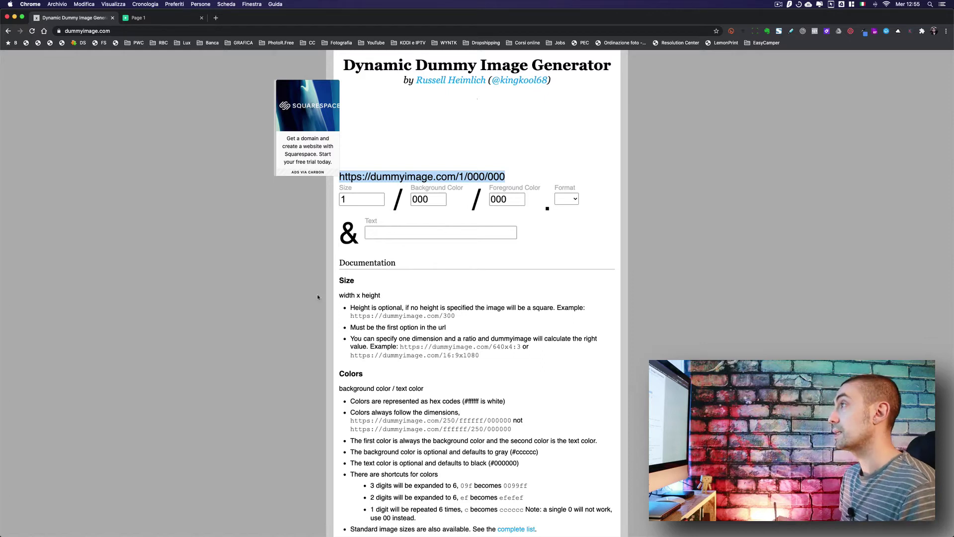
Change the dummy image size from 1 to 200, leaving the format unchanged.
click(374, 198)
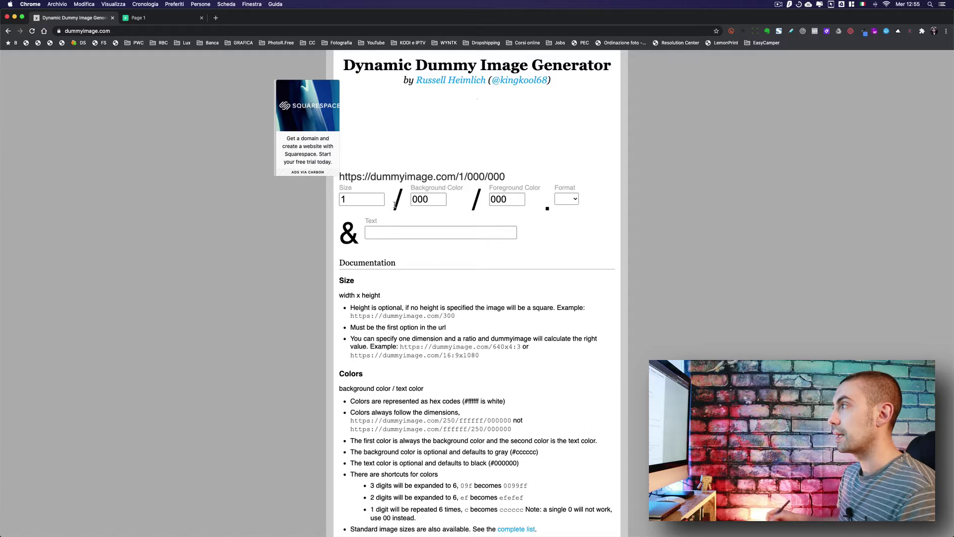
double_click(382, 196)
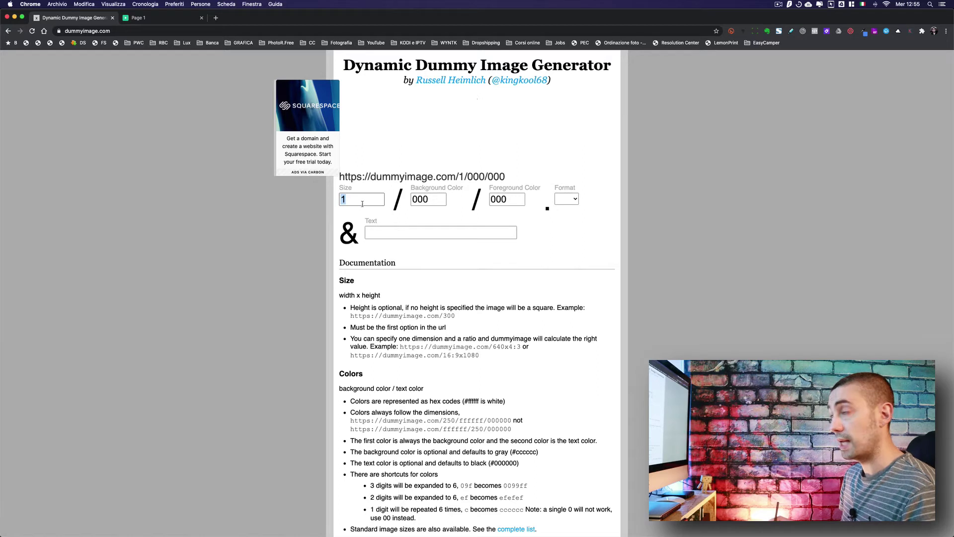
text(200)
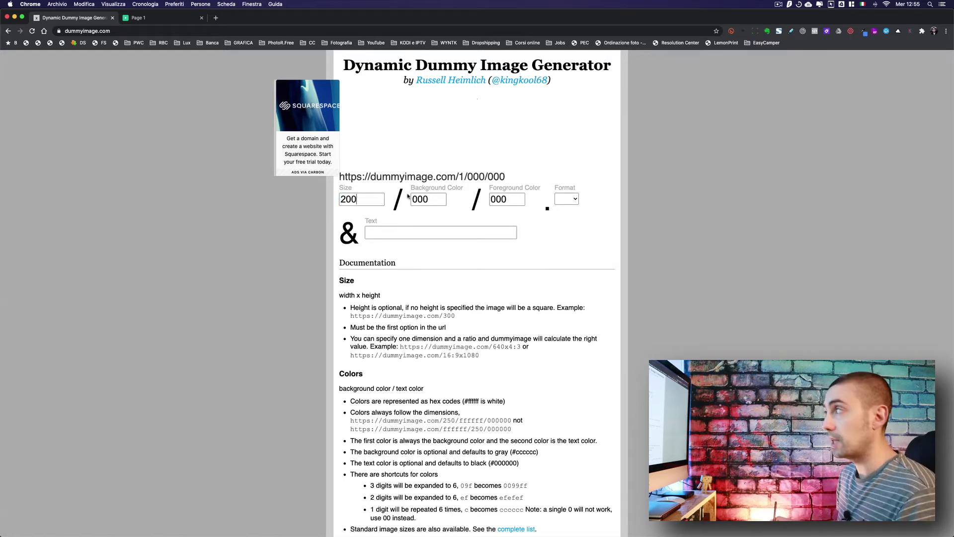
click(505, 259)
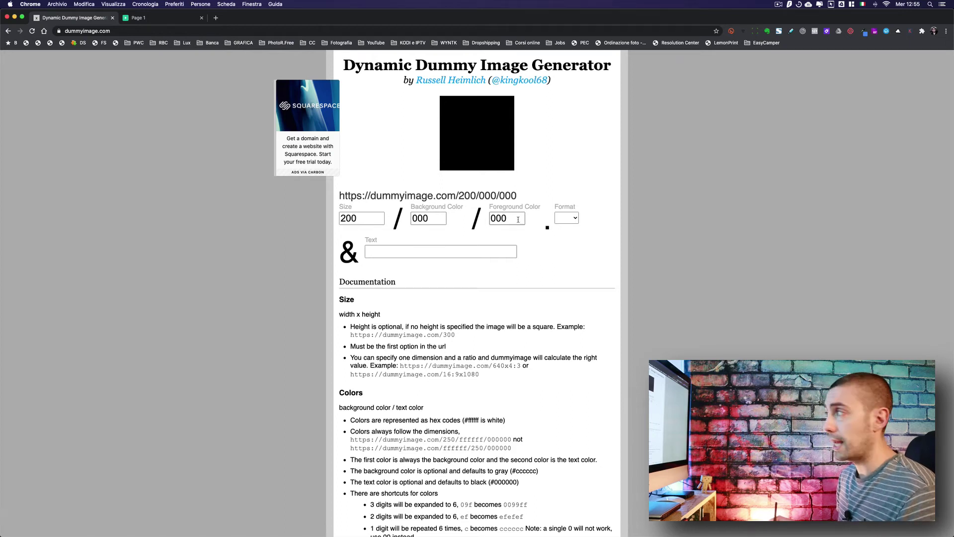
click(569, 220)
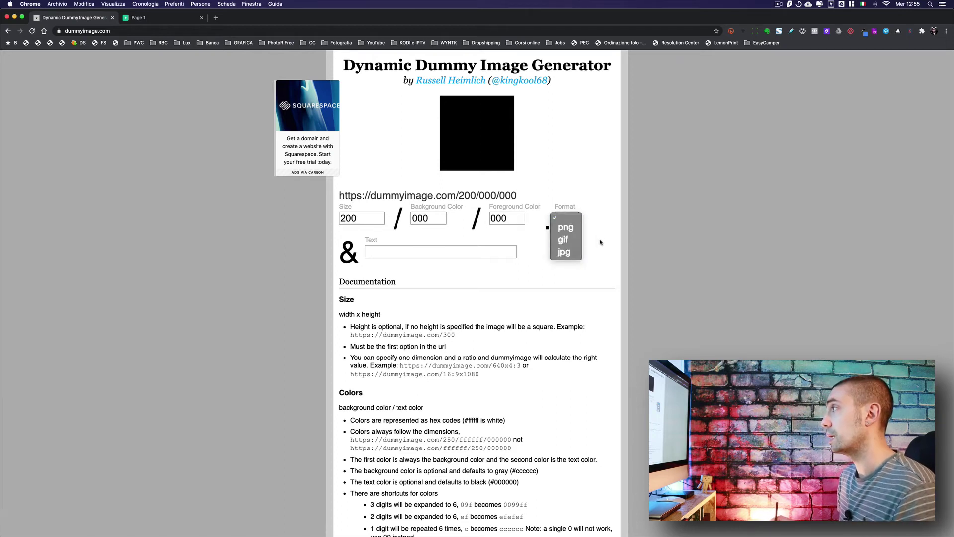
click(573, 220)
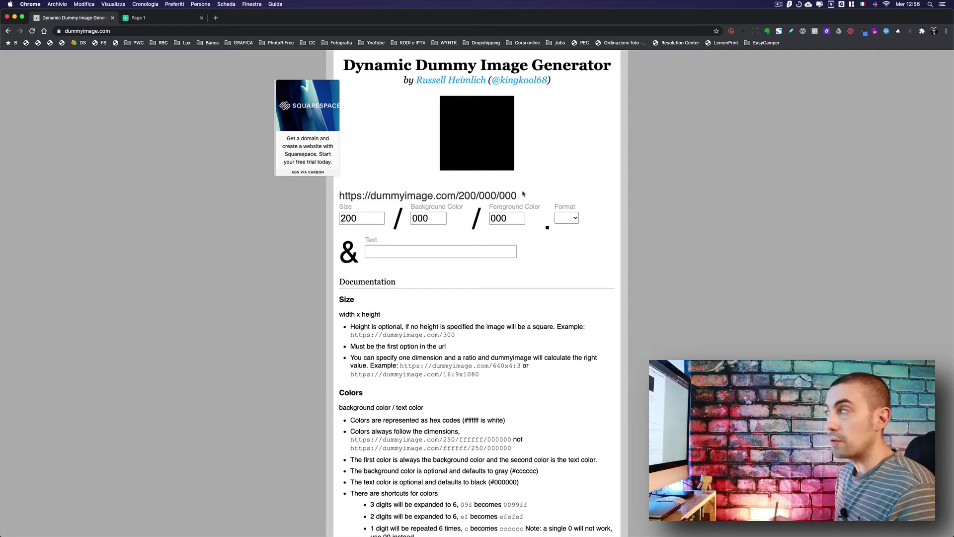
drag(526, 196, 338, 195)
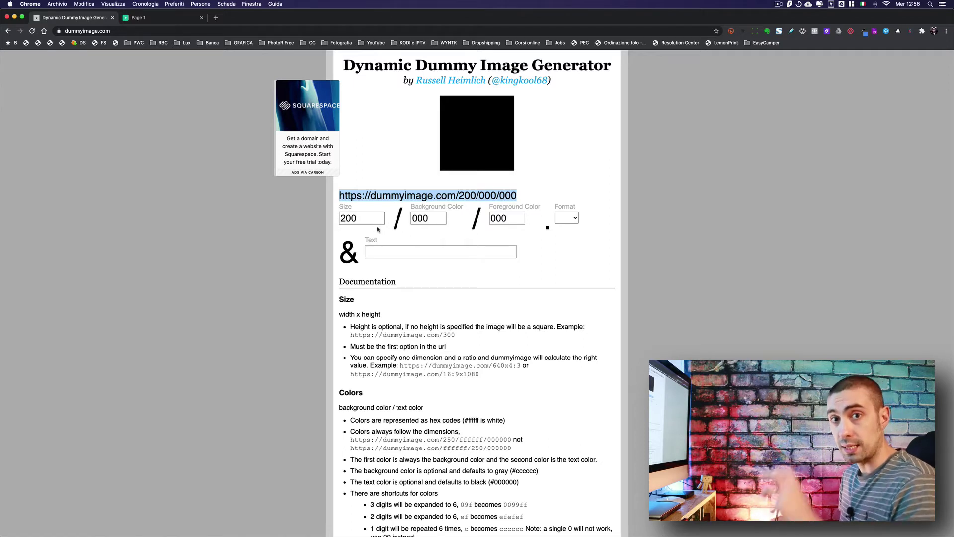
drag(384, 222, 337, 225)
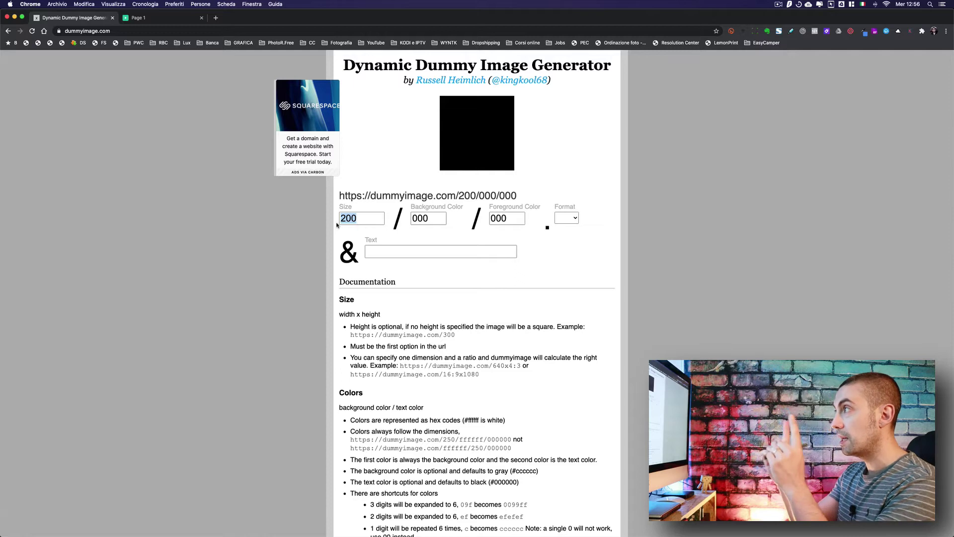
text(1)
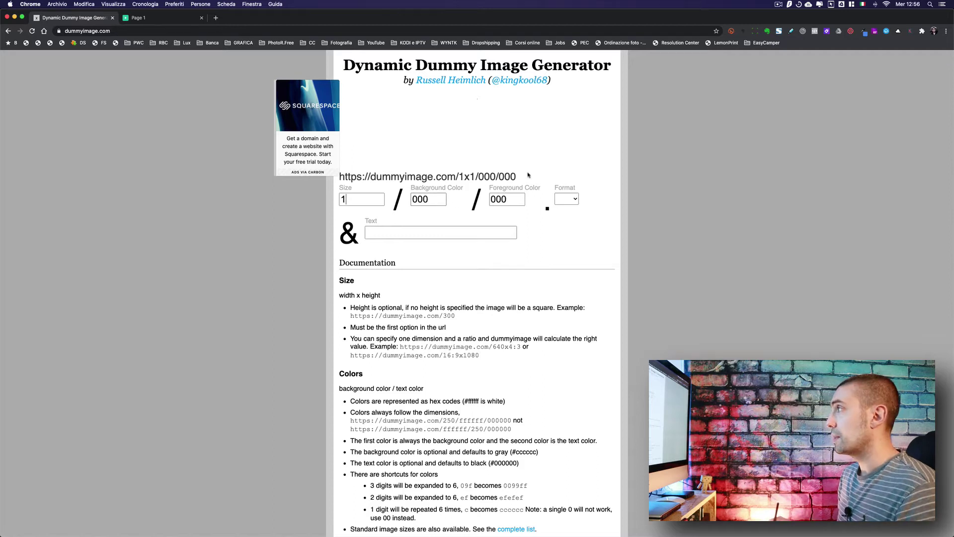
drag(529, 177, 339, 176)
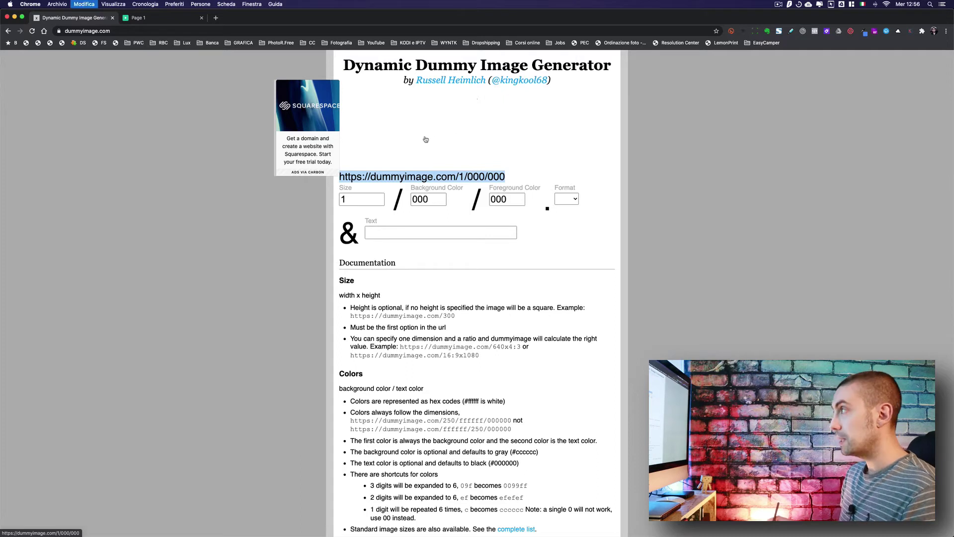
key(super+Tab)
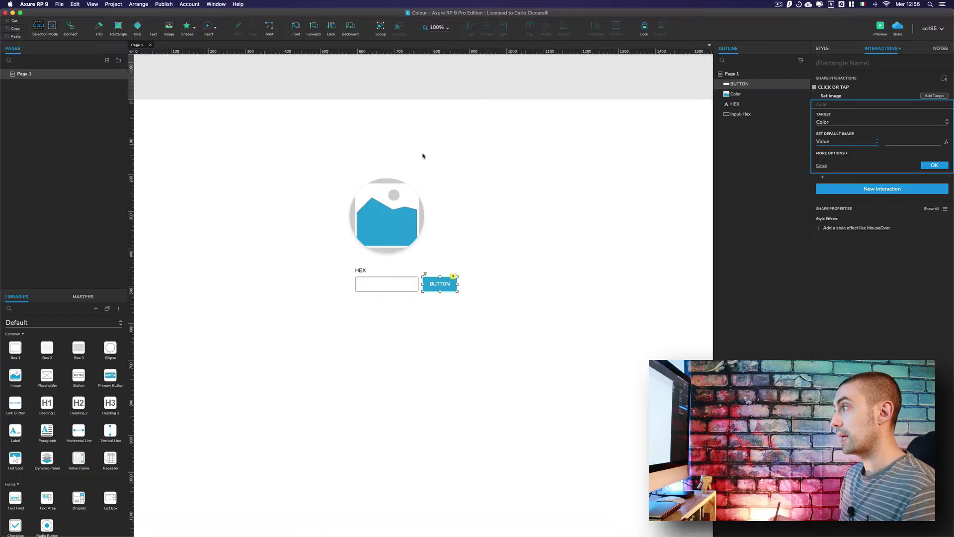
Paste the dummyimage URL as the image value and add local variable color reading Input-Hex text.
click(947, 143)
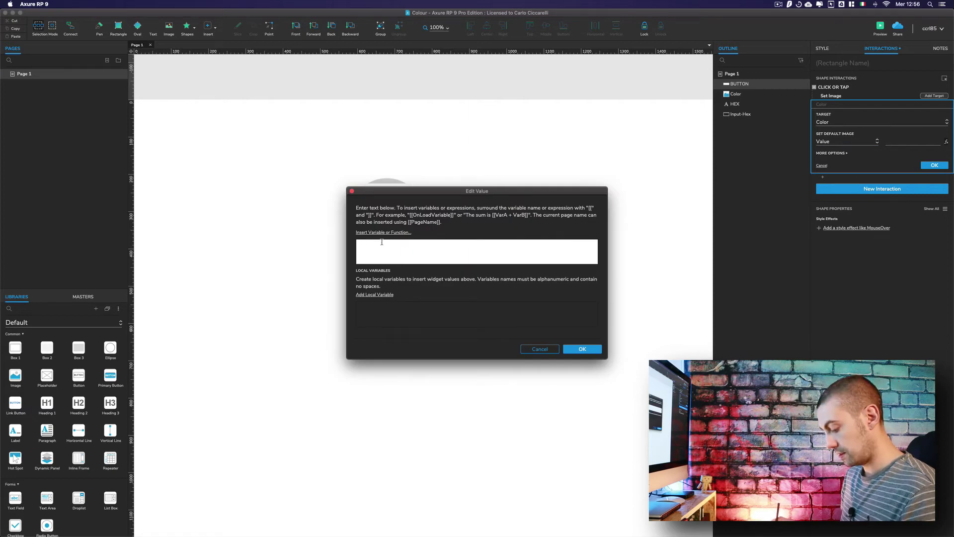
text(https://dummyimage.com/1/000/000)
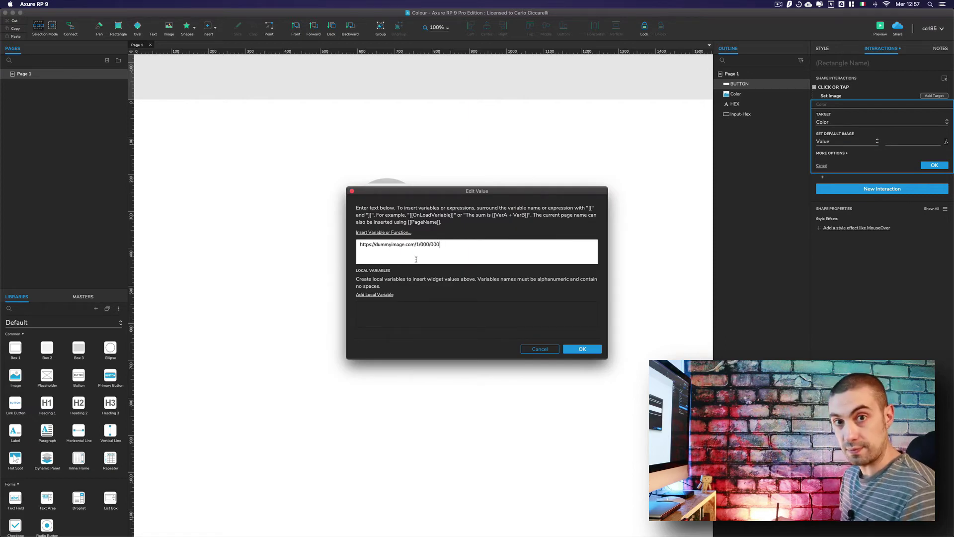
click(378, 295)
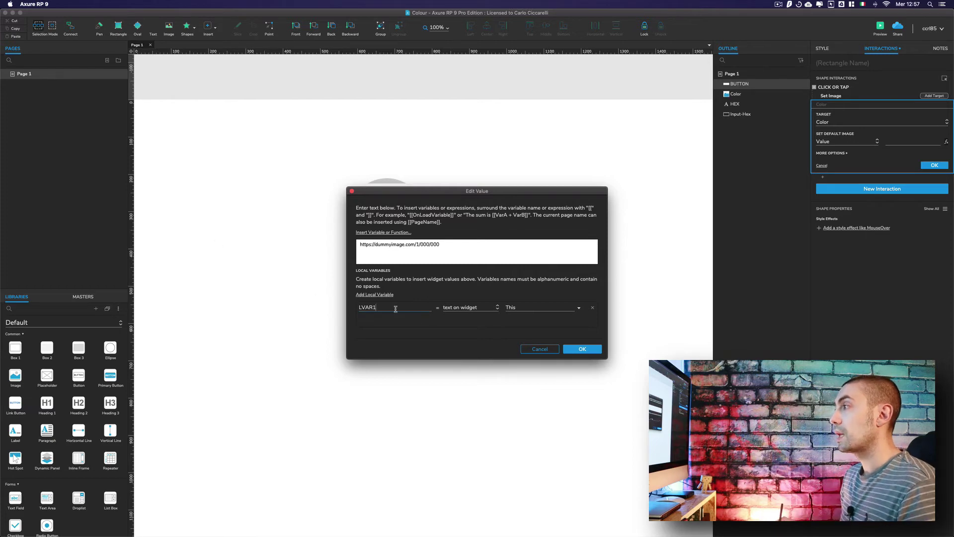
drag(396, 309, 336, 305)
text(color)
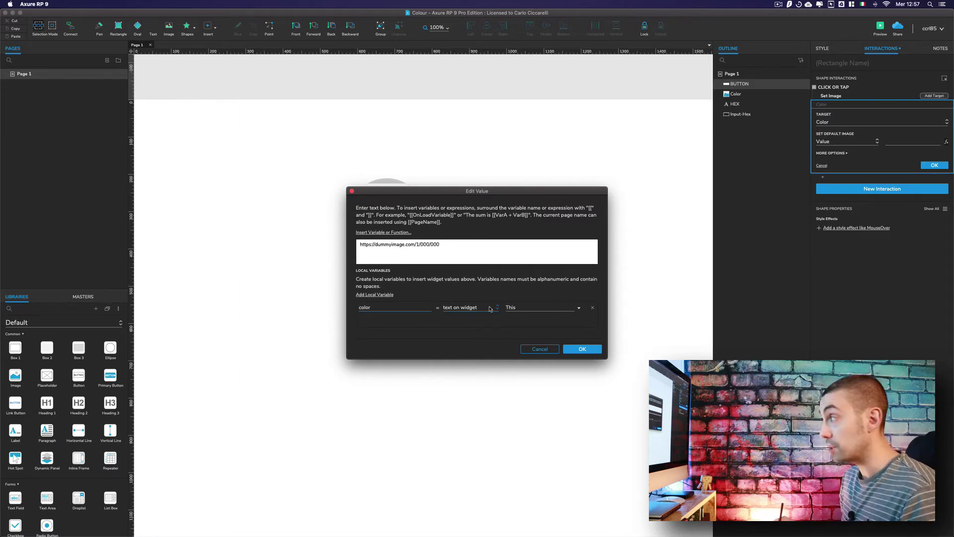
click(533, 308)
click(536, 382)
click(582, 349)
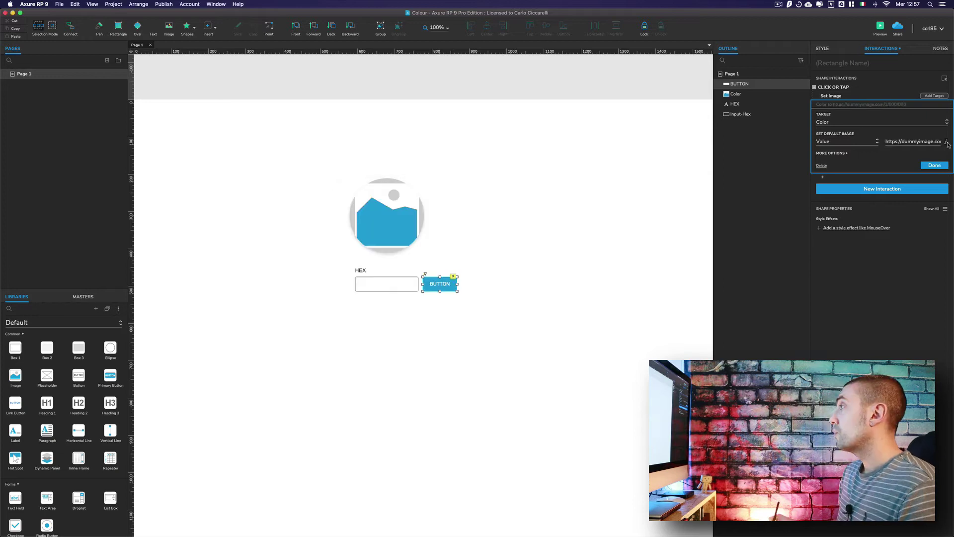
Replace both 000 colours with [[color]] in the URL, then preview the prototype.
click(947, 142)
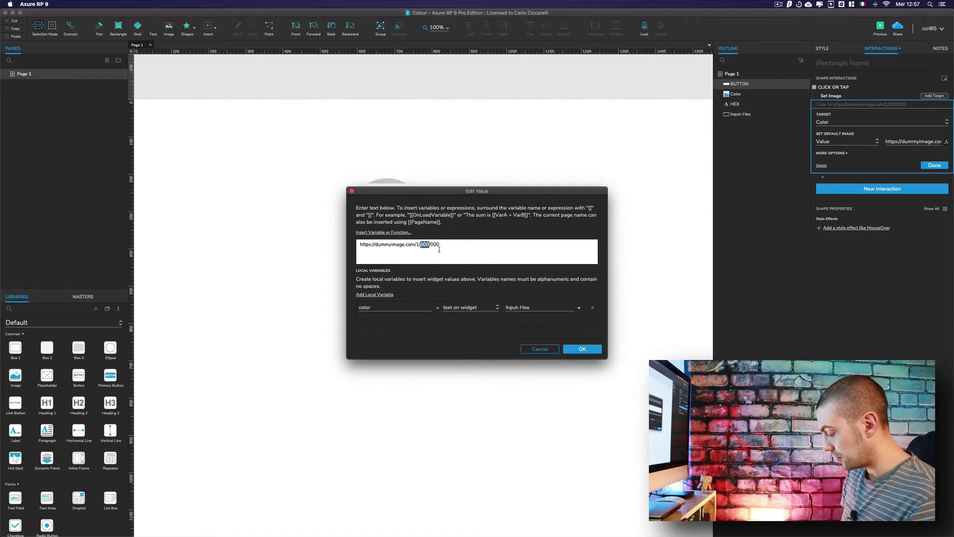
key(BackSpace)
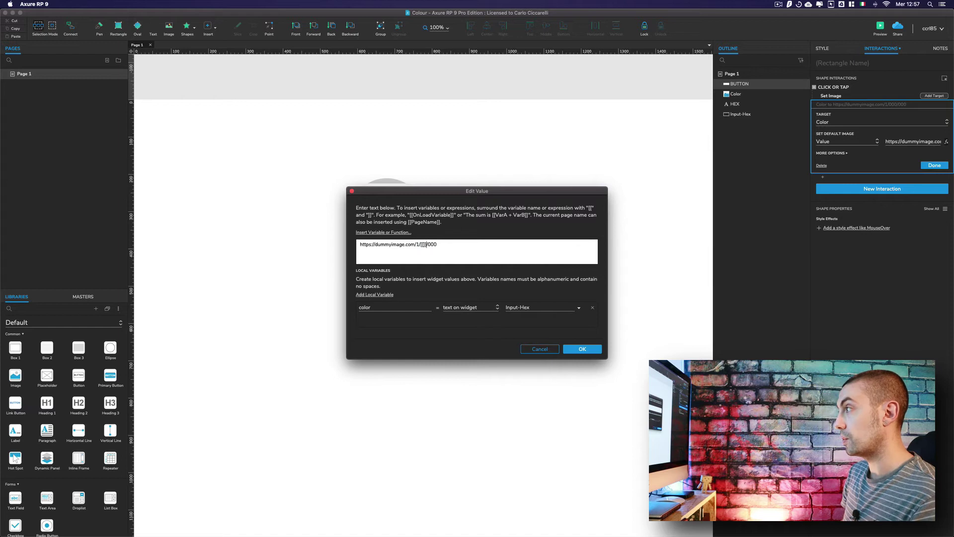
text([[color)
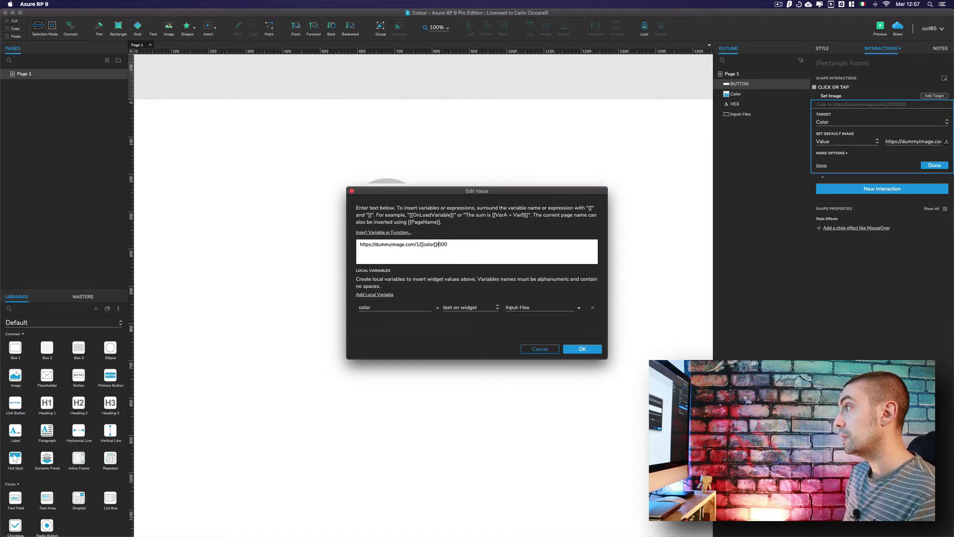
drag(439, 244, 421, 244)
key(super+c)
click(459, 246)
key(BackSpace)
key(BackSpace)
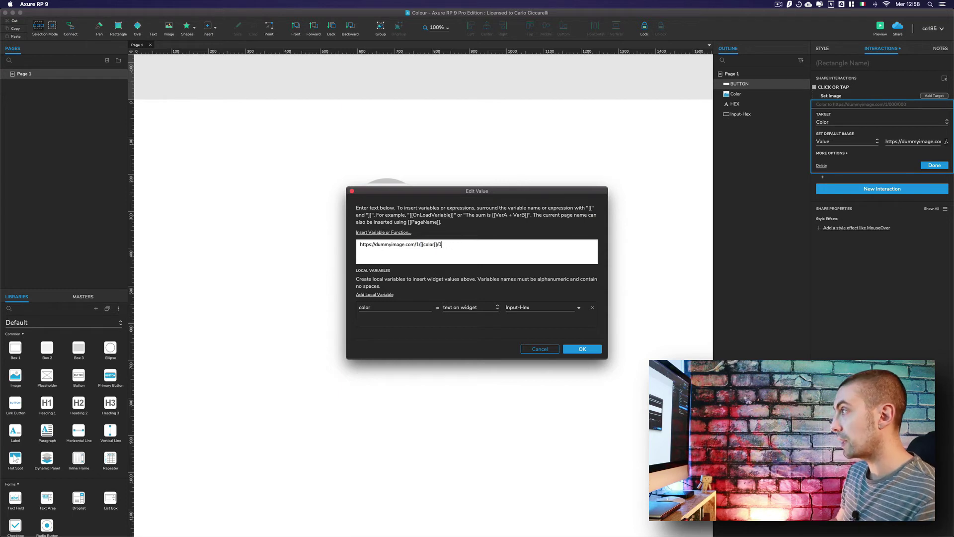
key(super+v)
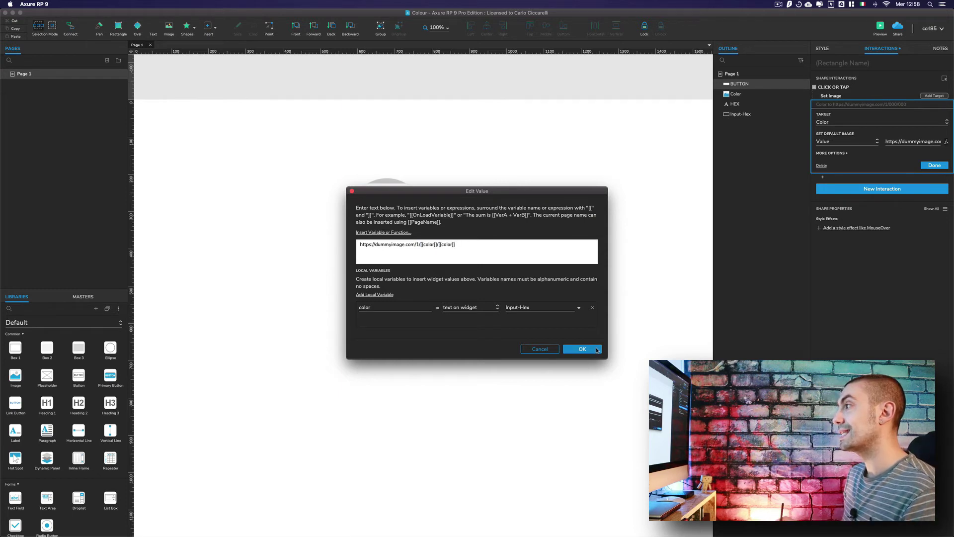
click(597, 350)
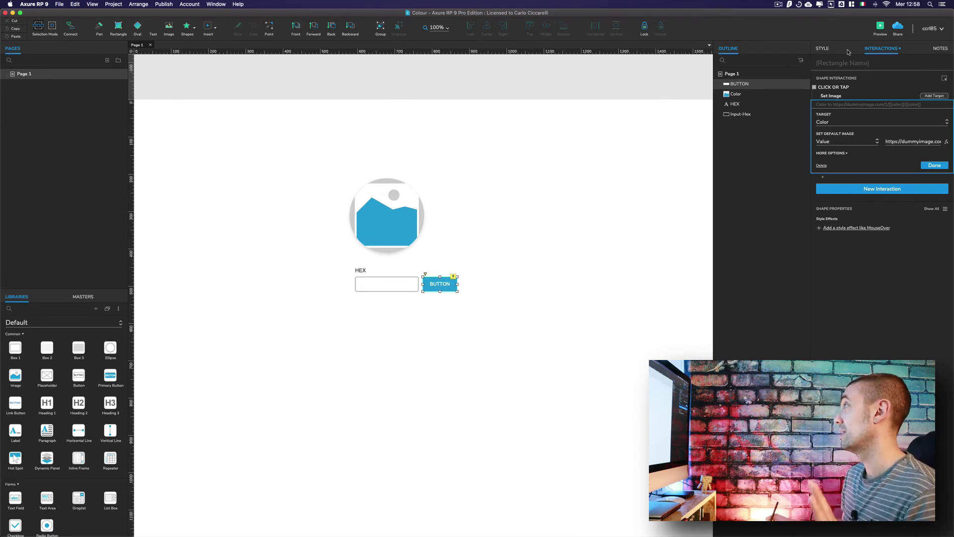
click(880, 28)
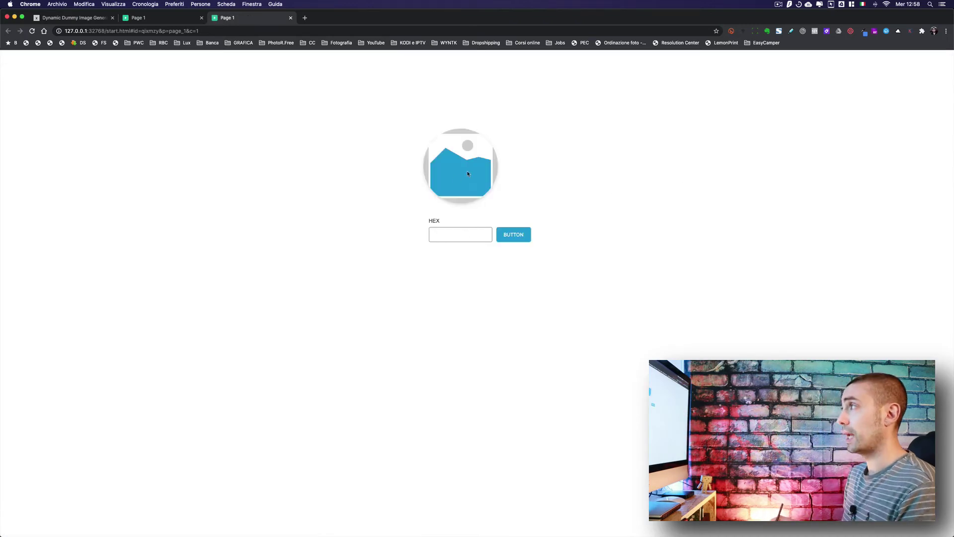
Apply hex values F2F2F2, abc123 and cba345 in turn to recolour the circle.
click(468, 237)
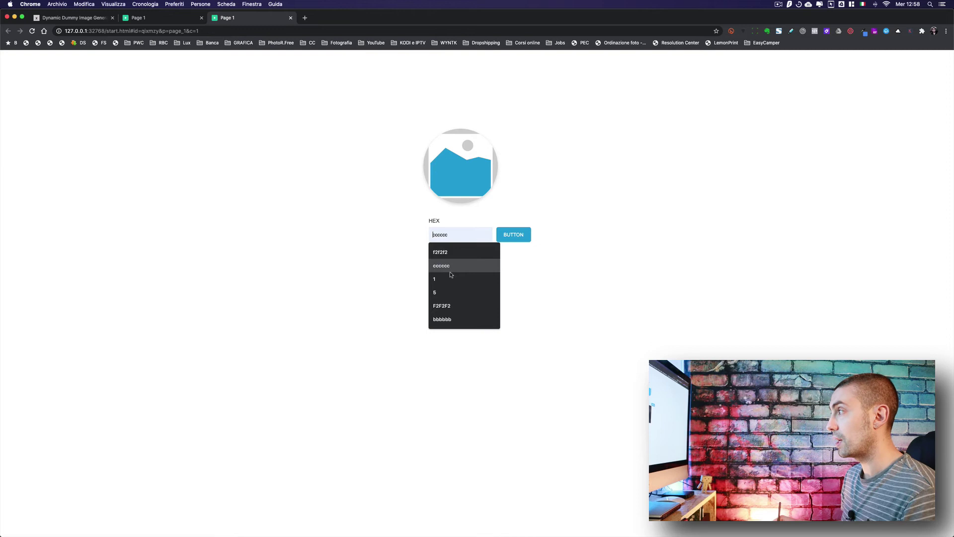
click(444, 306)
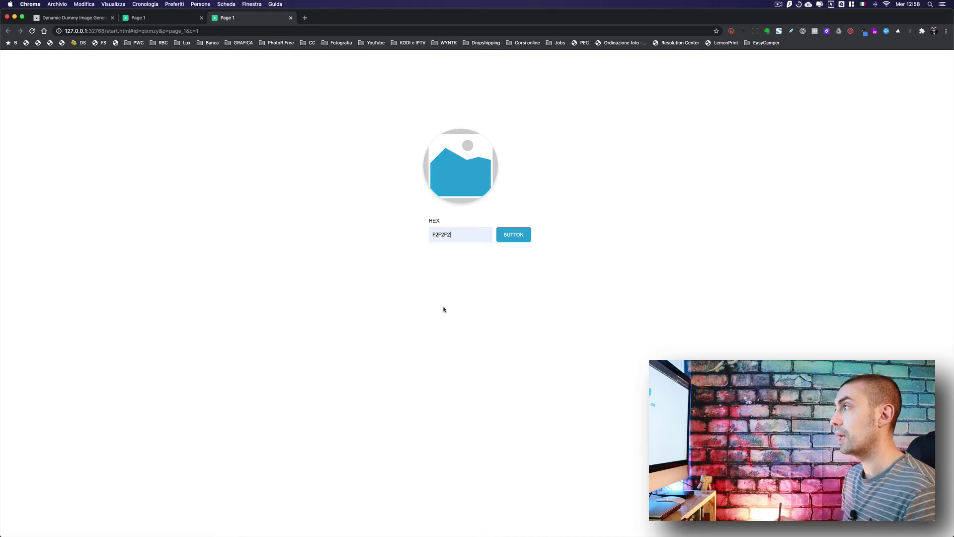
click(519, 235)
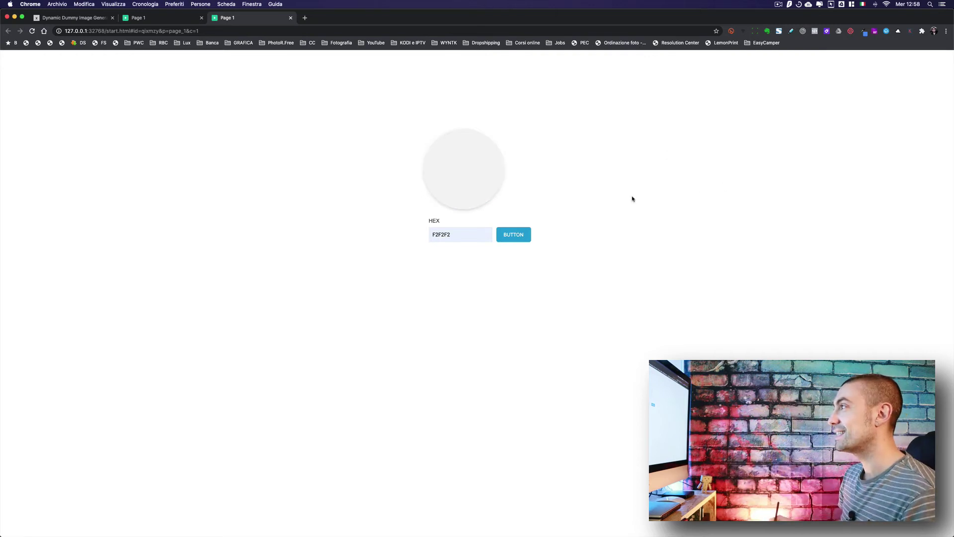
drag(465, 243, 424, 239)
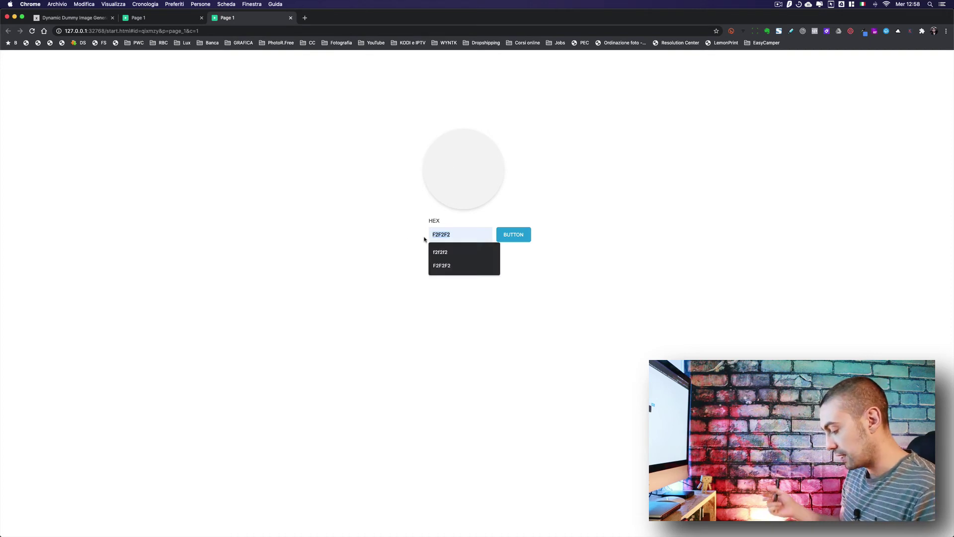
text(abc)
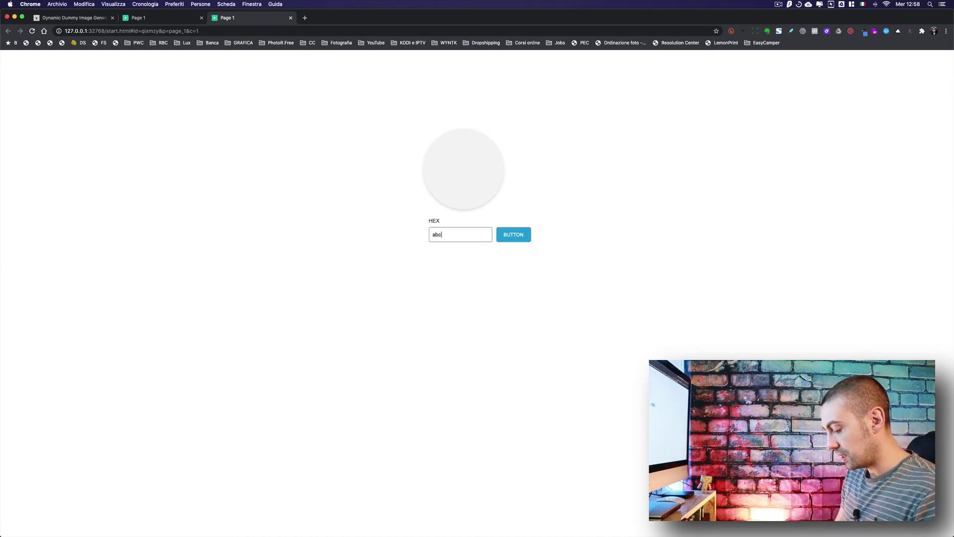
text(123)
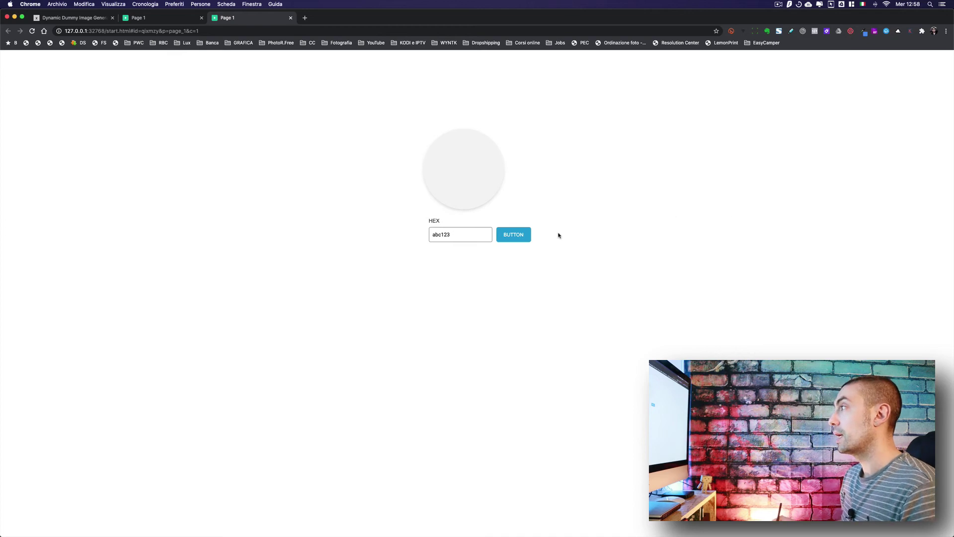
click(509, 238)
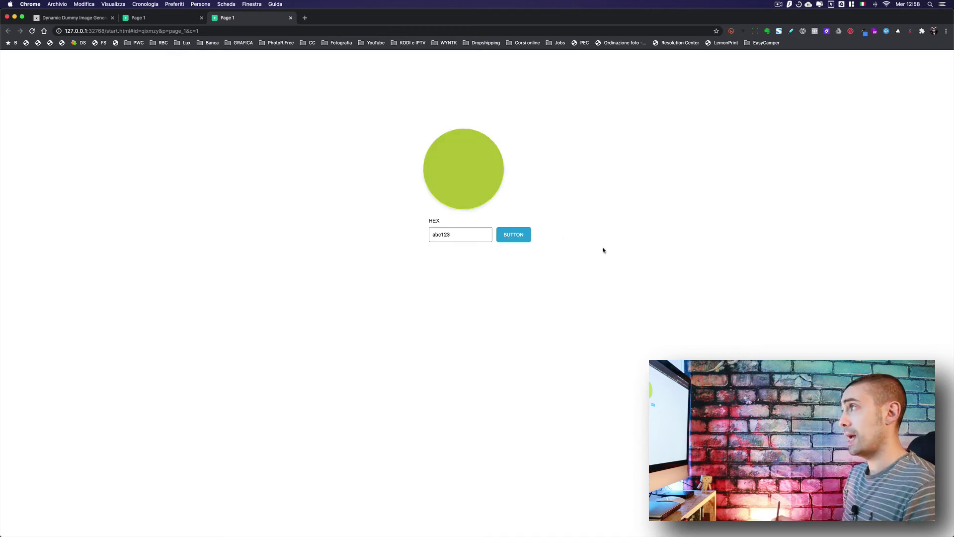
double_click(459, 234)
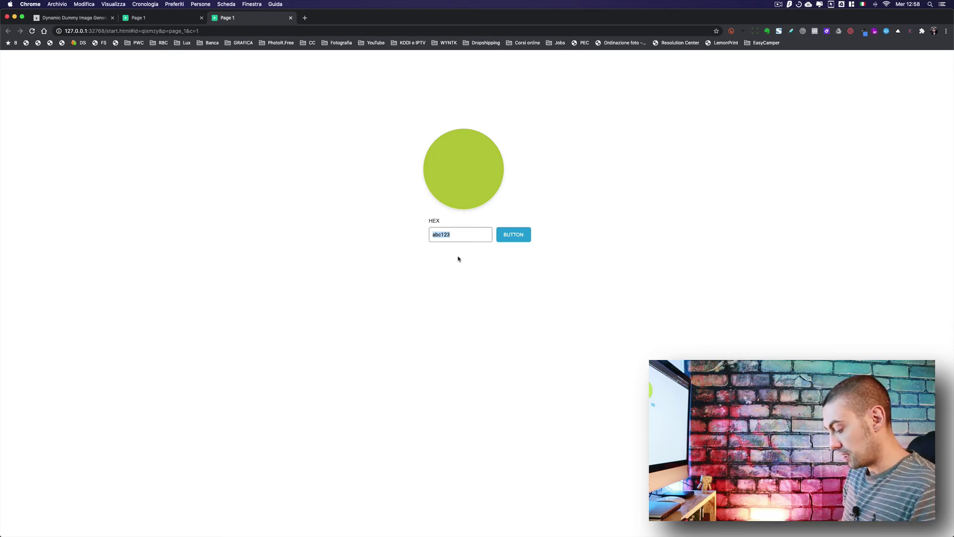
text(cb)
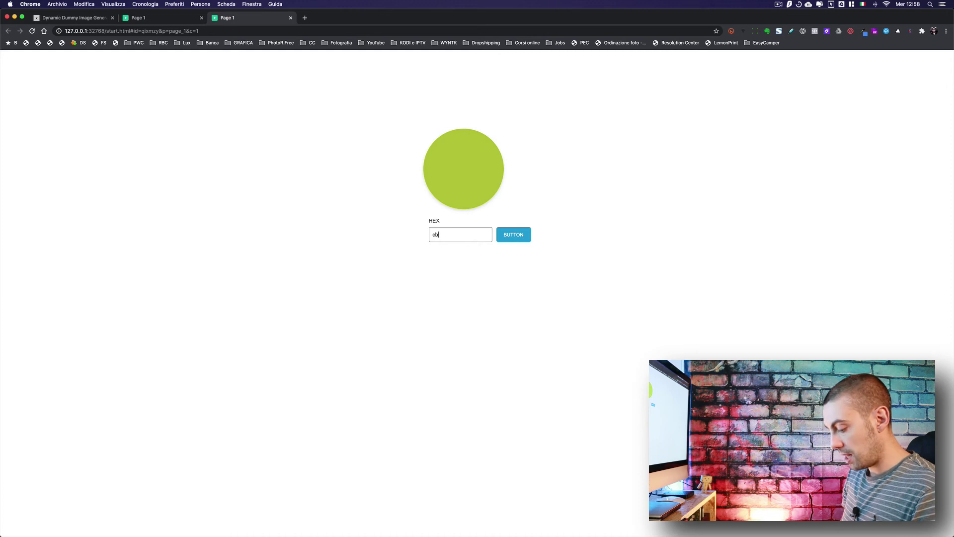
text(a345)
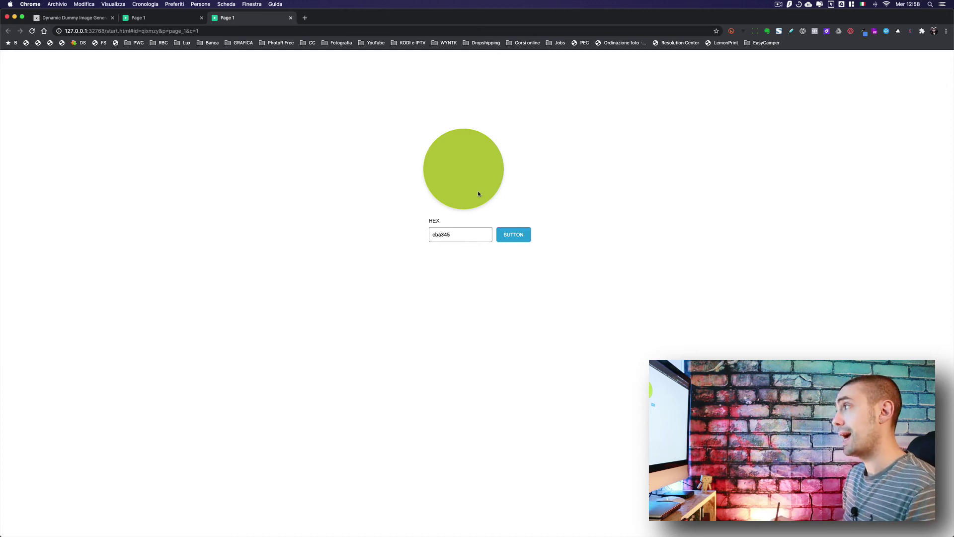
click(522, 241)
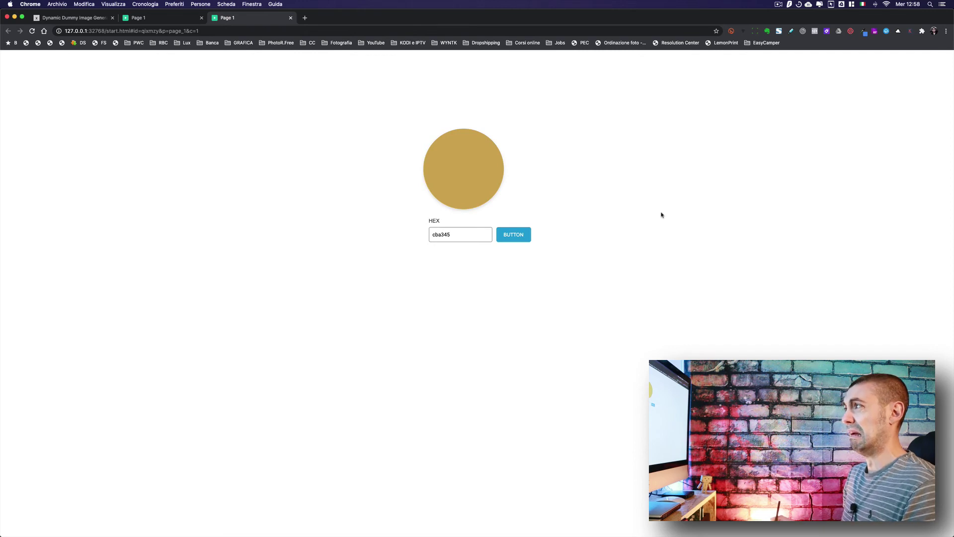